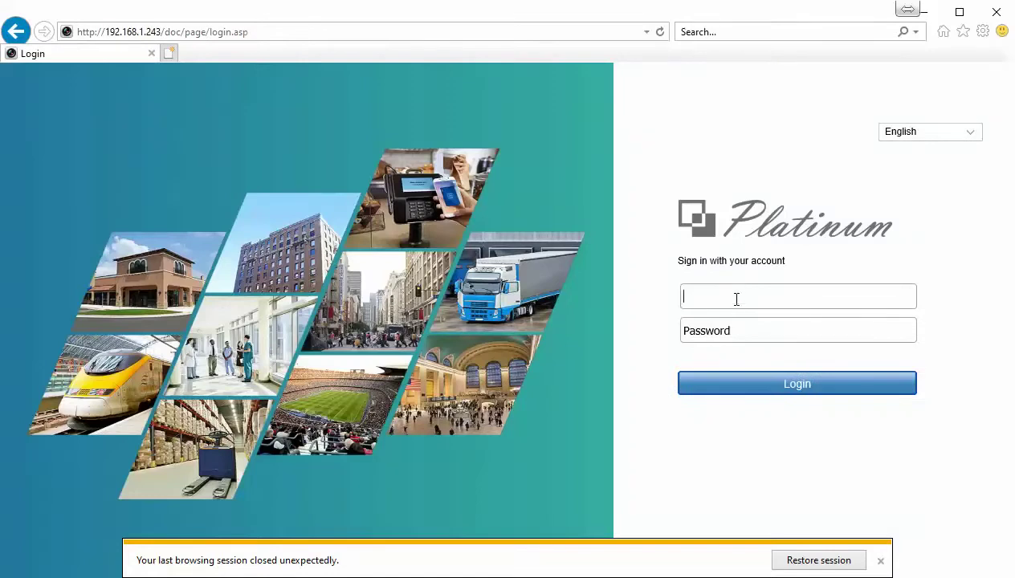
Sign in to the DVR web interface with the administrator username and password.
text(dmin)
key(Tab)
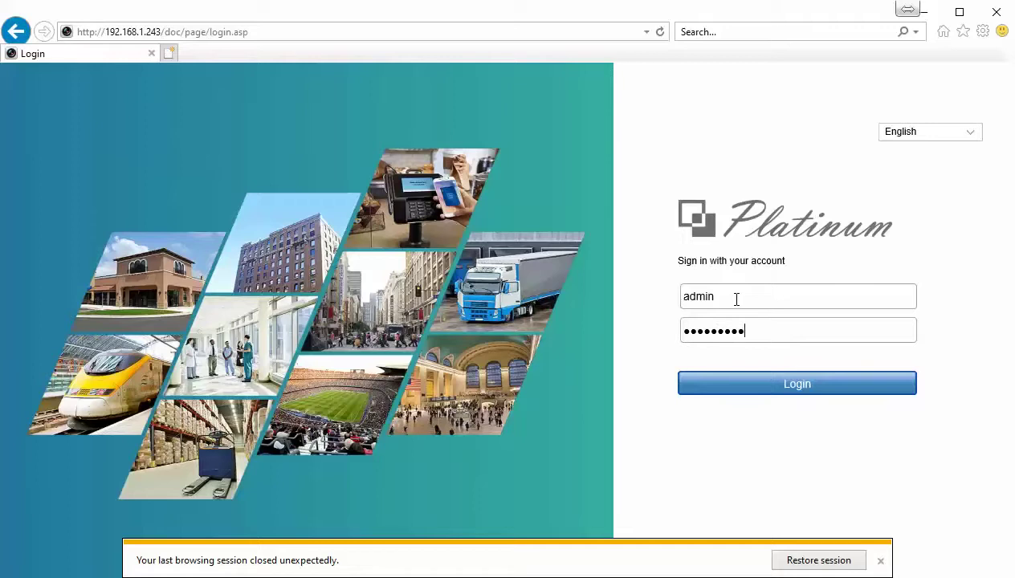
click(832, 390)
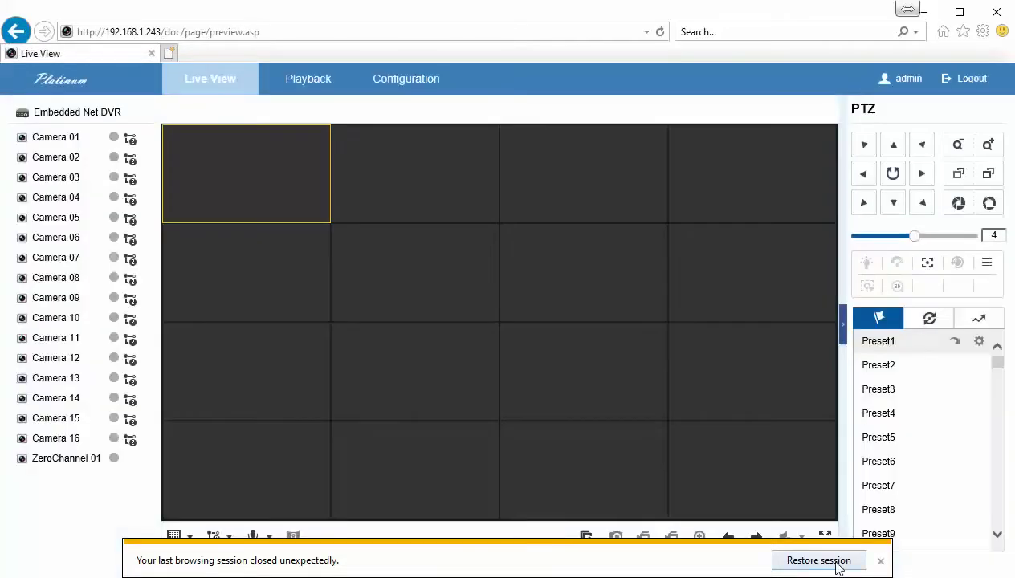
Dismiss the restore-session notice, start live view on all tiles, and toggle Camera 01 full screen.
click(881, 561)
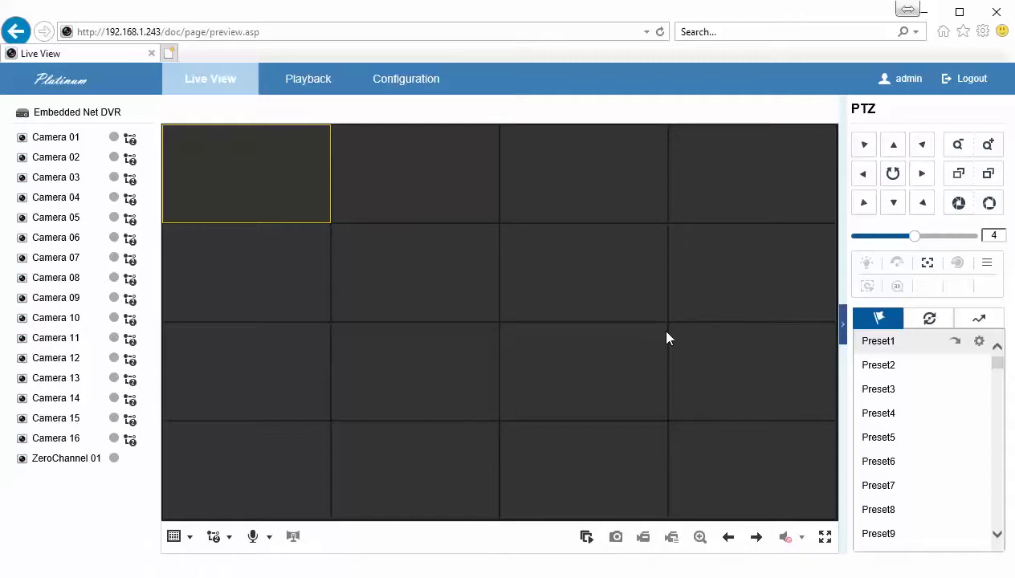
click(587, 538)
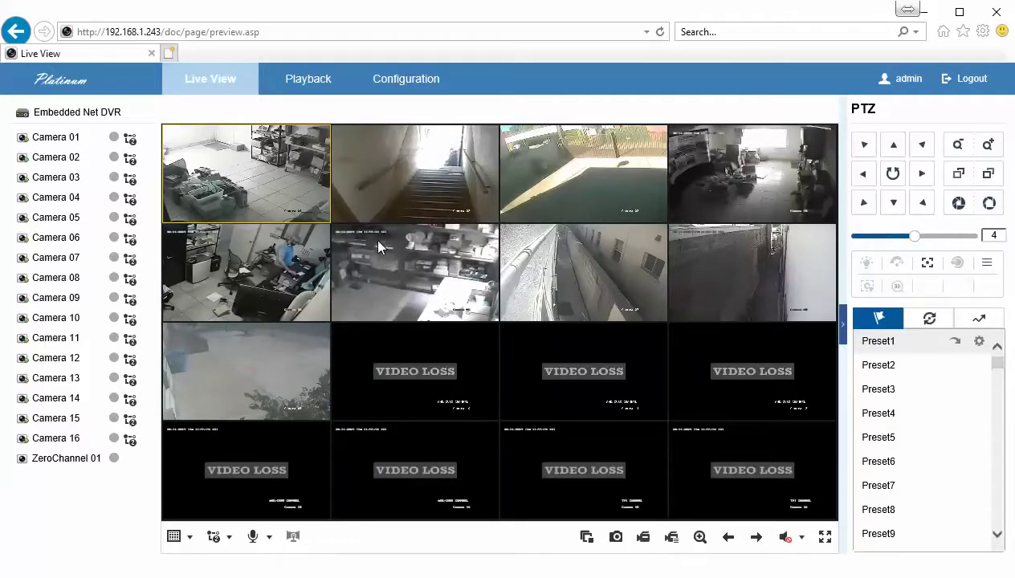
double_click(265, 197)
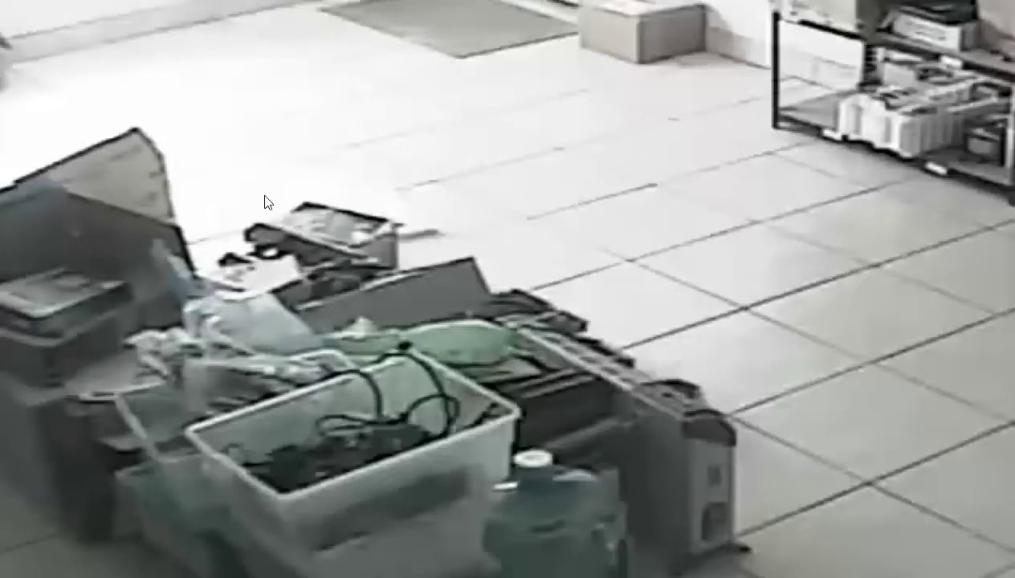
double_click(531, 249)
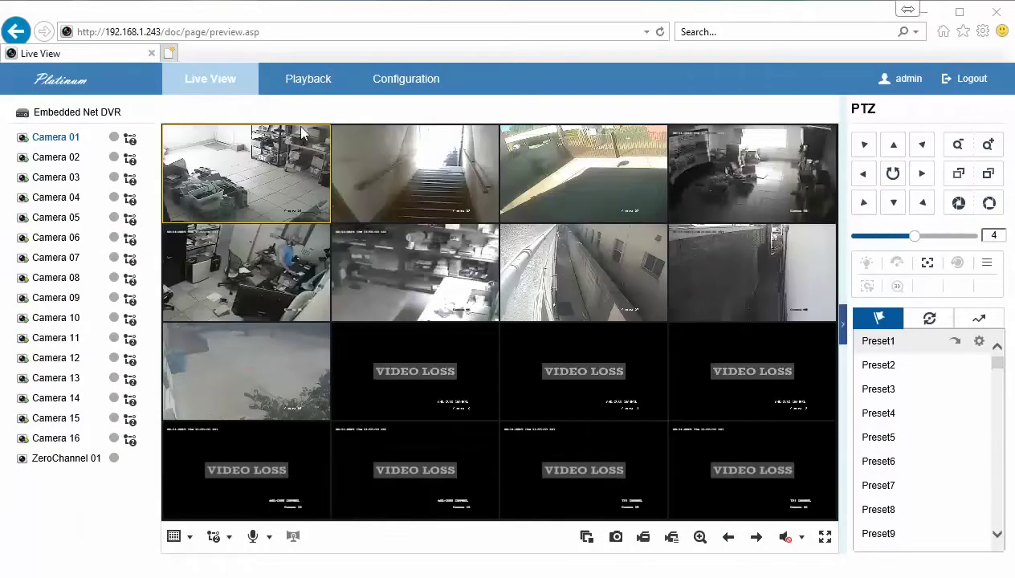
Switch the live view to the 1x1 single-window layout showing Camera 01.
click(190, 536)
click(174, 561)
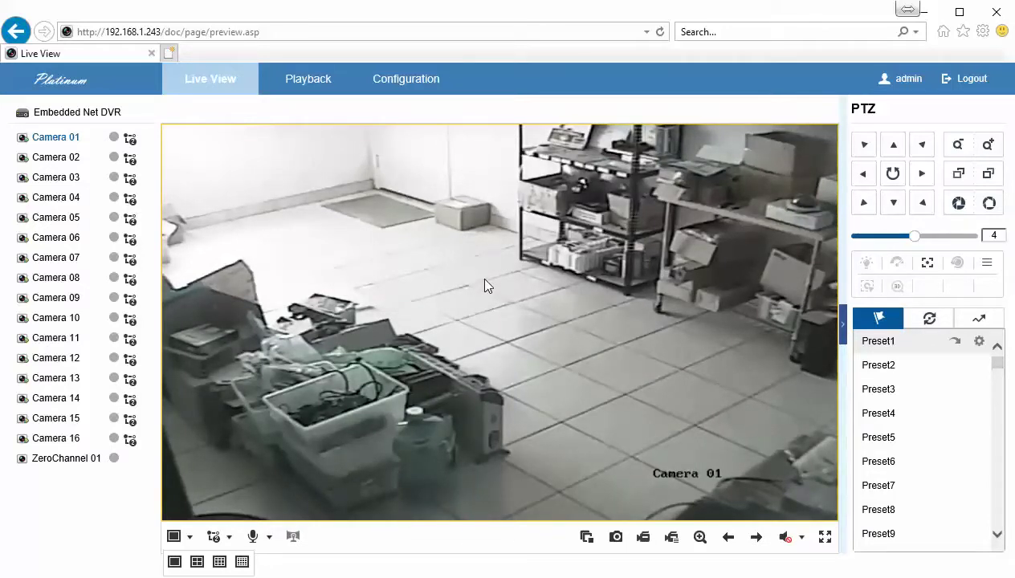
click(130, 139)
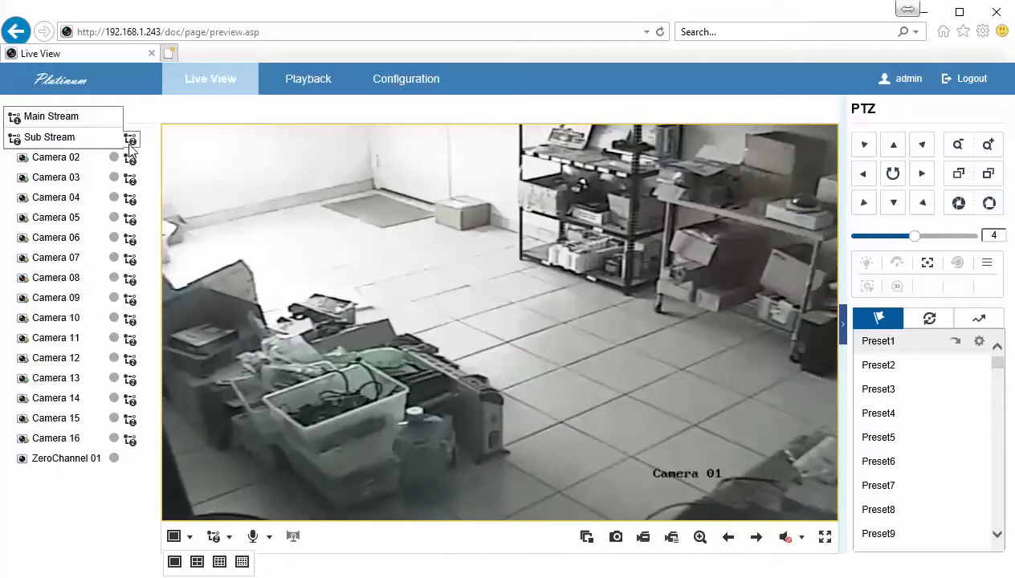
Switch Camera 01 to Sub Stream, then back to Main Stream.
click(58, 138)
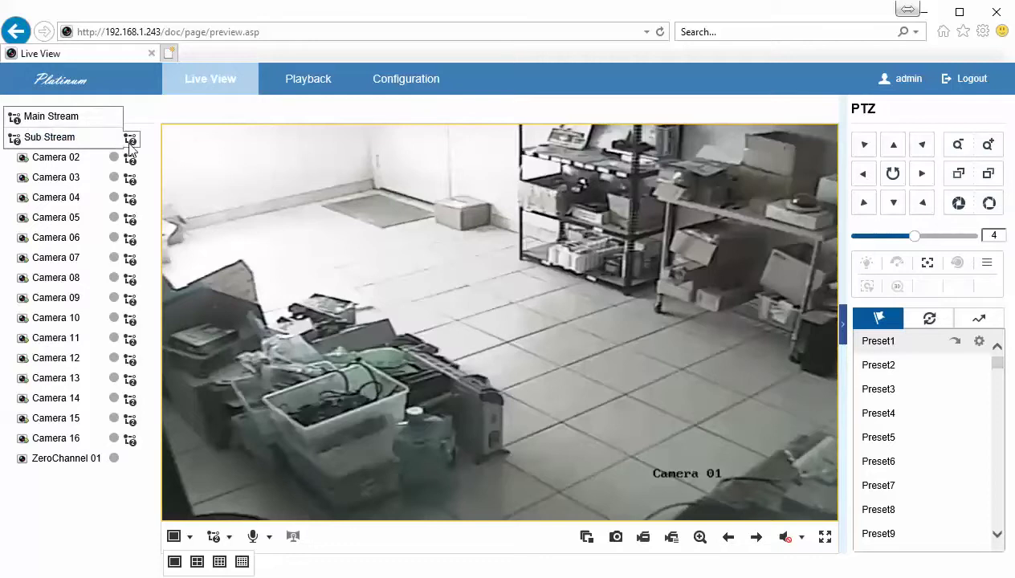
mouse_move(130, 139)
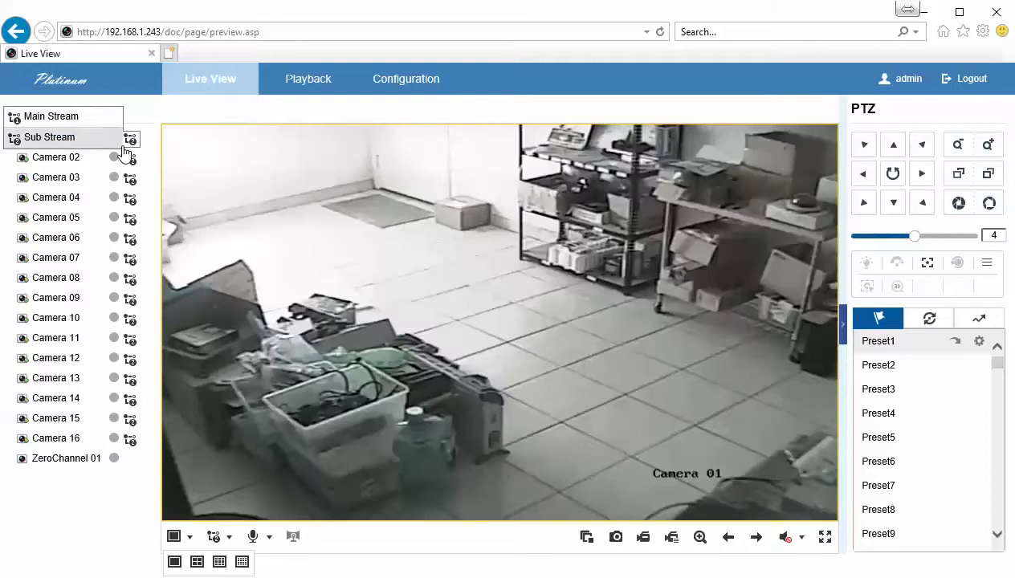
click(81, 125)
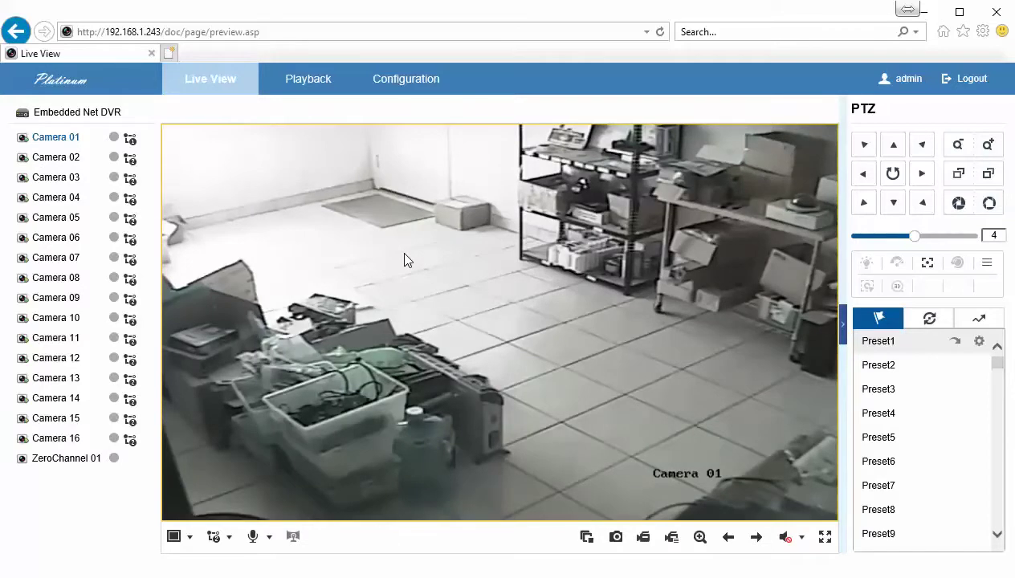
Change the live view to the 9-pane 3x3 layout and bring up the Stream Type choices.
click(188, 541)
click(219, 562)
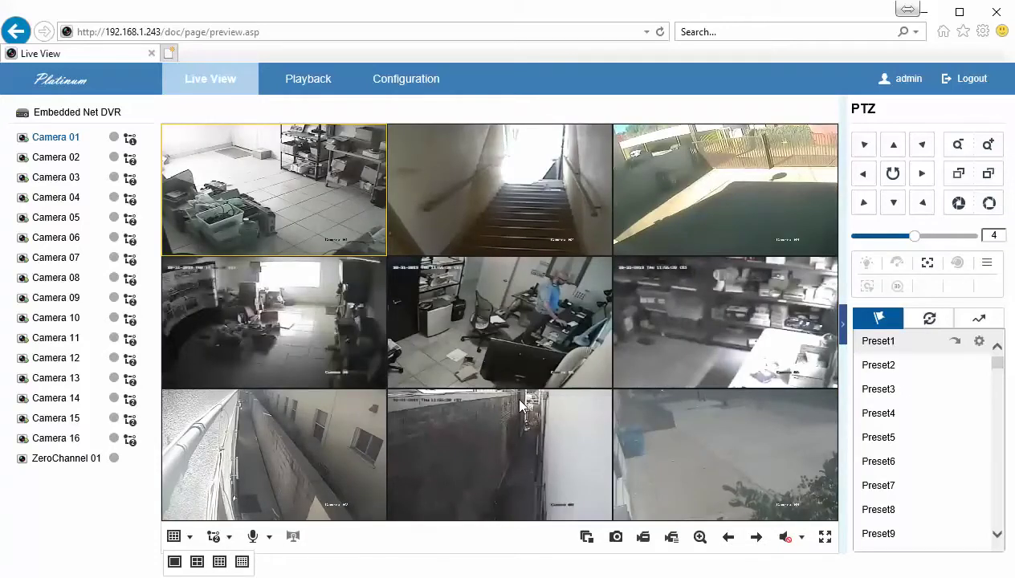
click(226, 544)
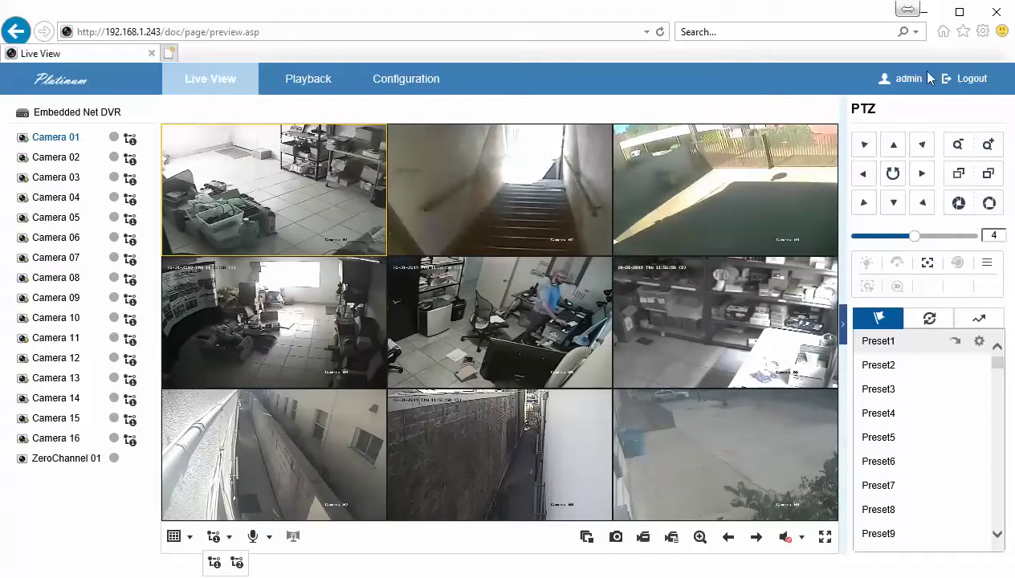
Bring up Internet Explorer's Internet Options on the Security tab.
click(984, 33)
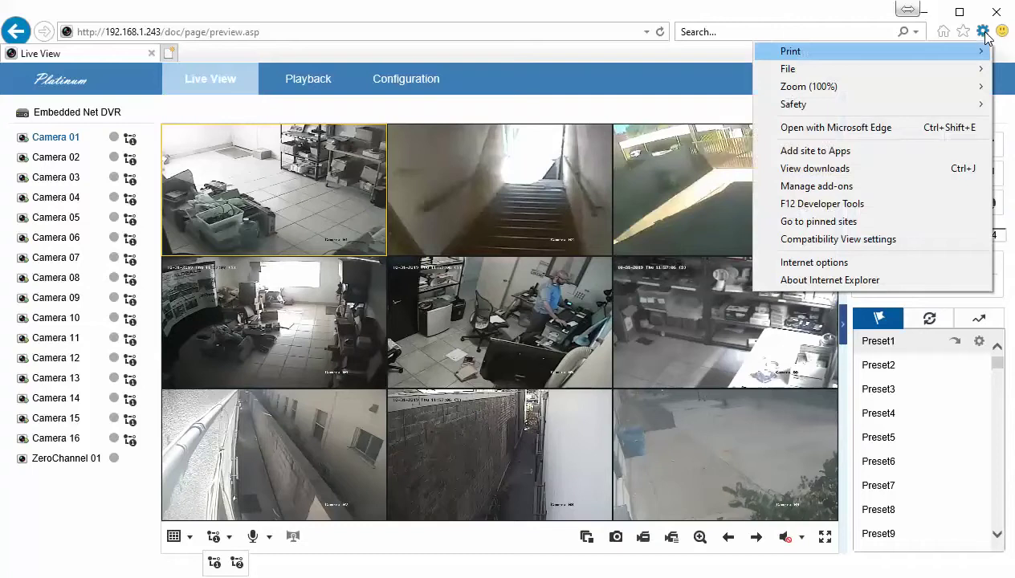
click(819, 271)
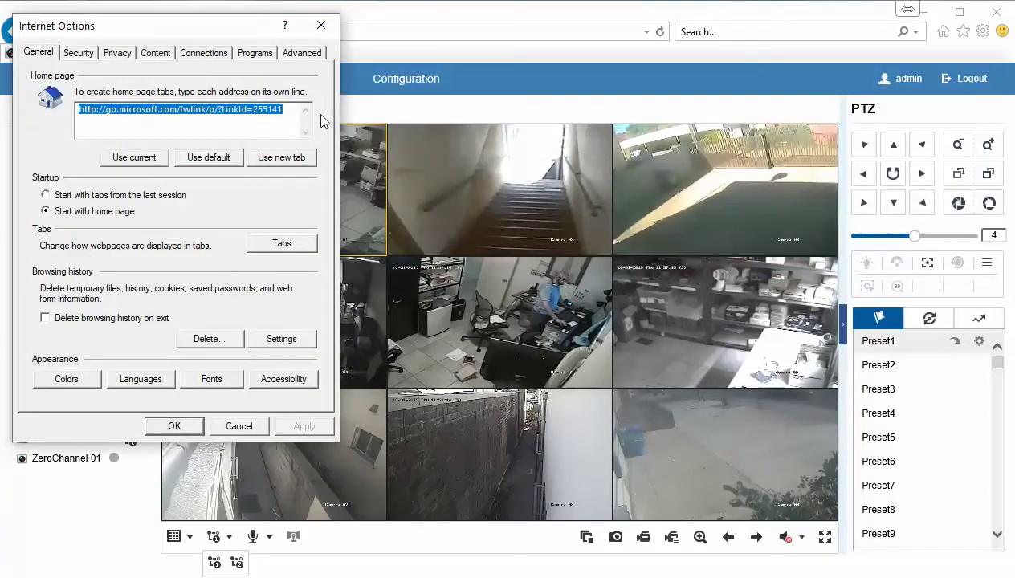
click(82, 55)
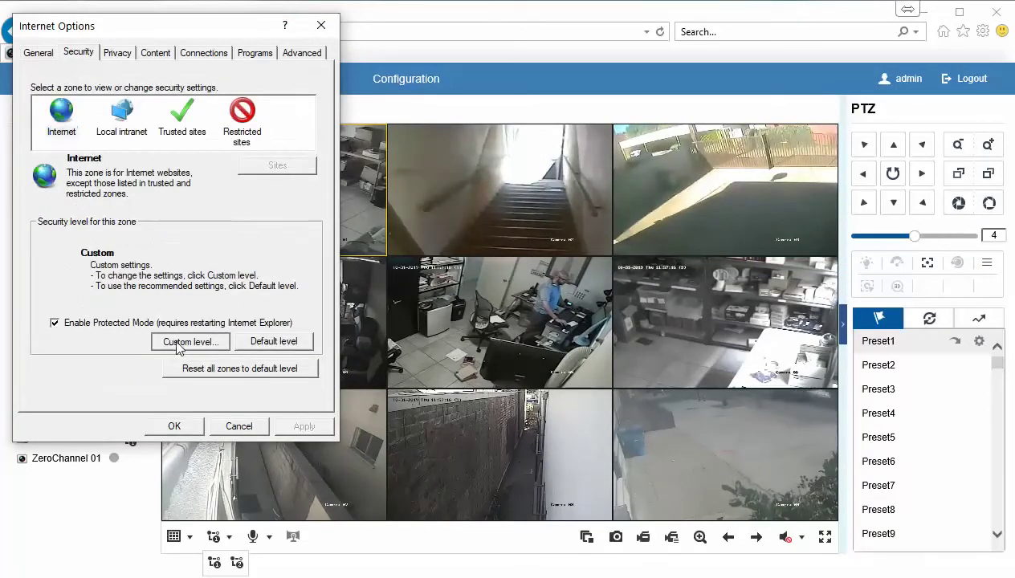
Review the Internet zone's custom ActiveX and scripting settings, then confirm both dialogs with OK.
click(177, 342)
scroll(140, 201, down, 5)
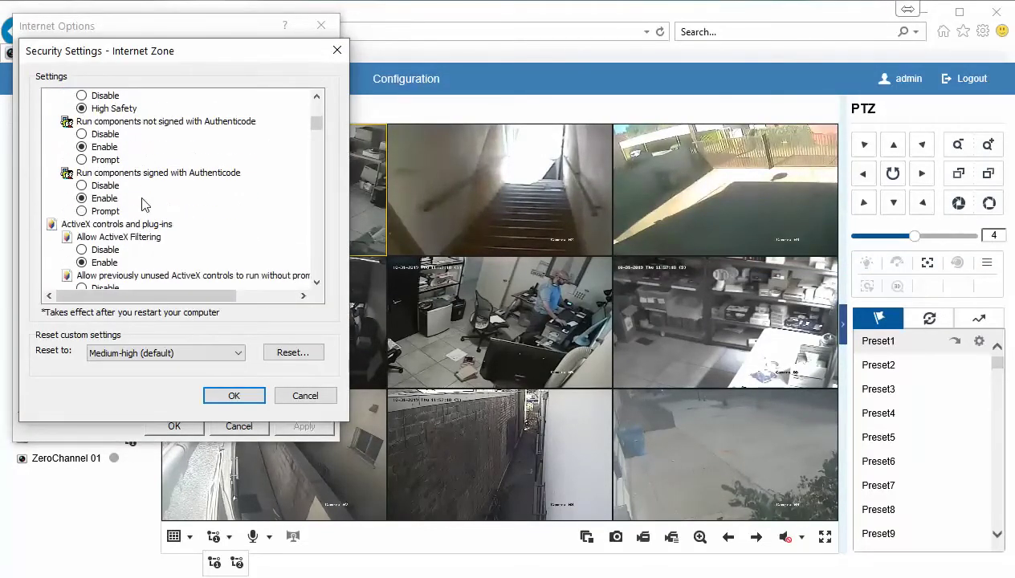
scroll(192, 215, down, 1)
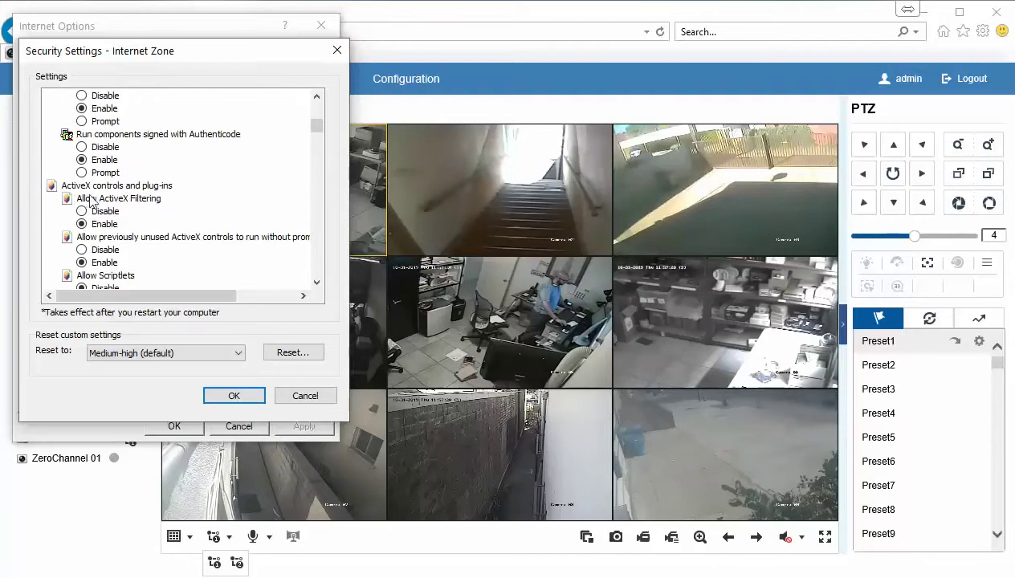
scroll(127, 195, down, 1)
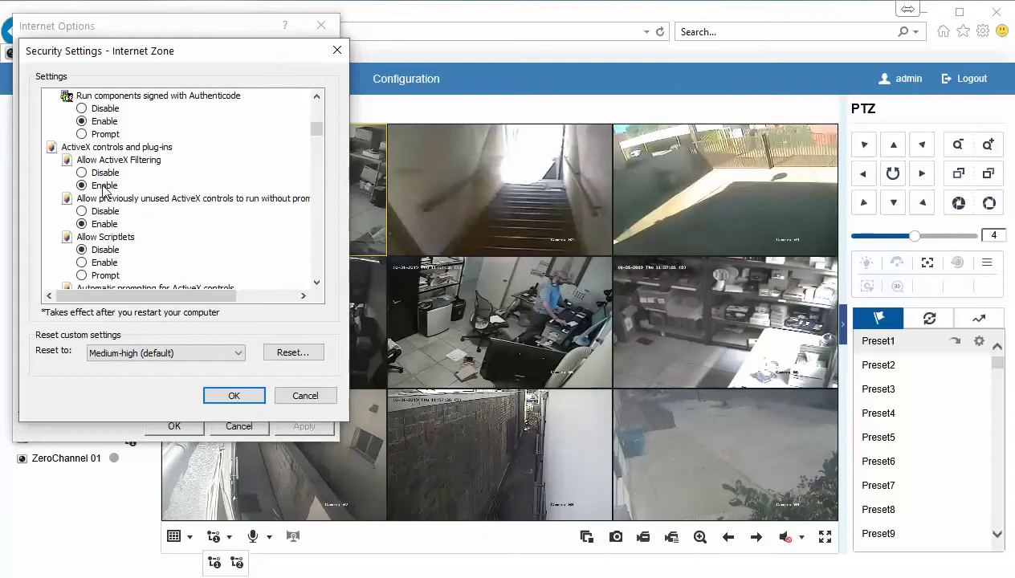
scroll(115, 193, down, 1)
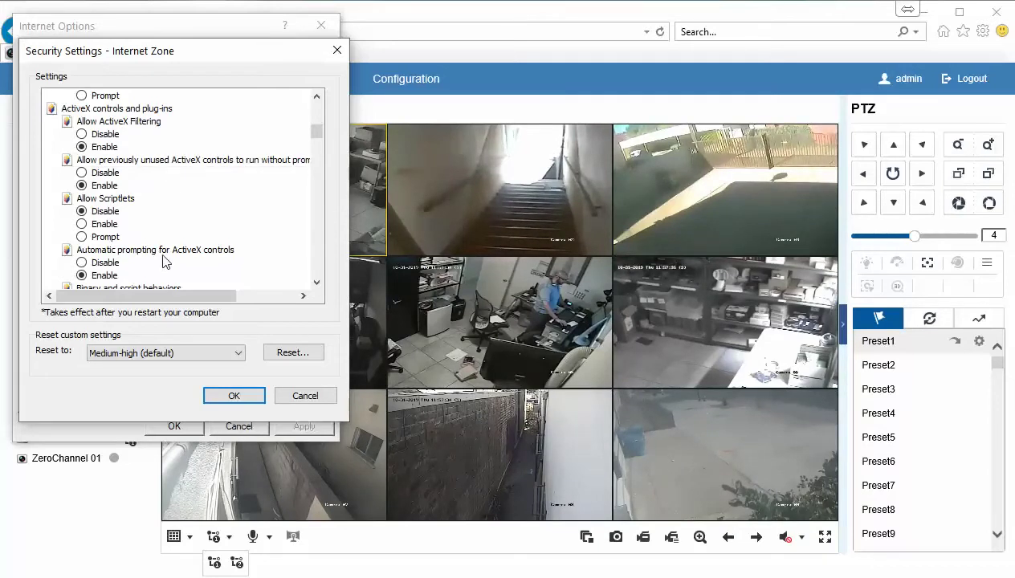
scroll(165, 257, down, 3)
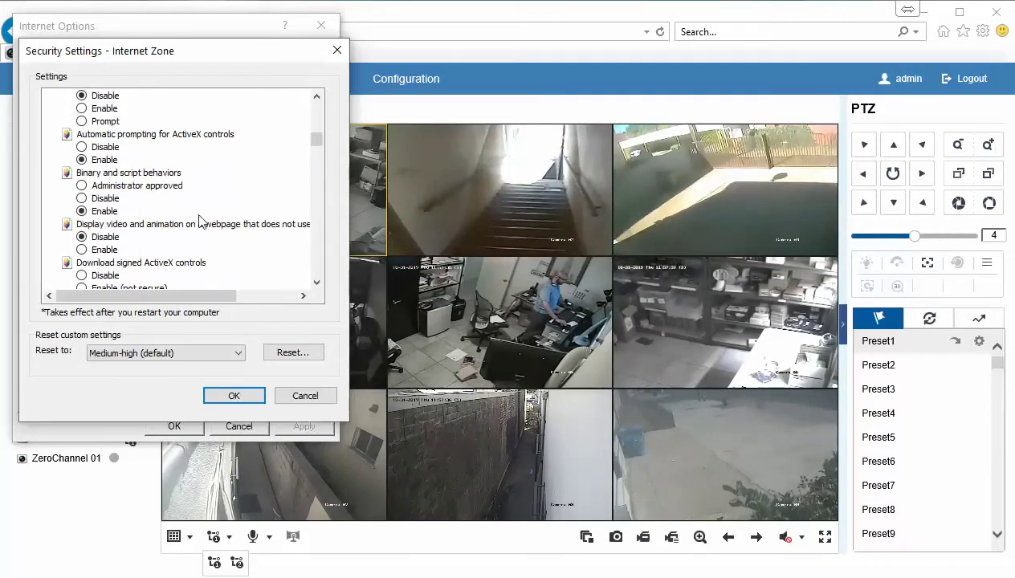
scroll(201, 234, down, 1)
scroll(181, 237, down, 1)
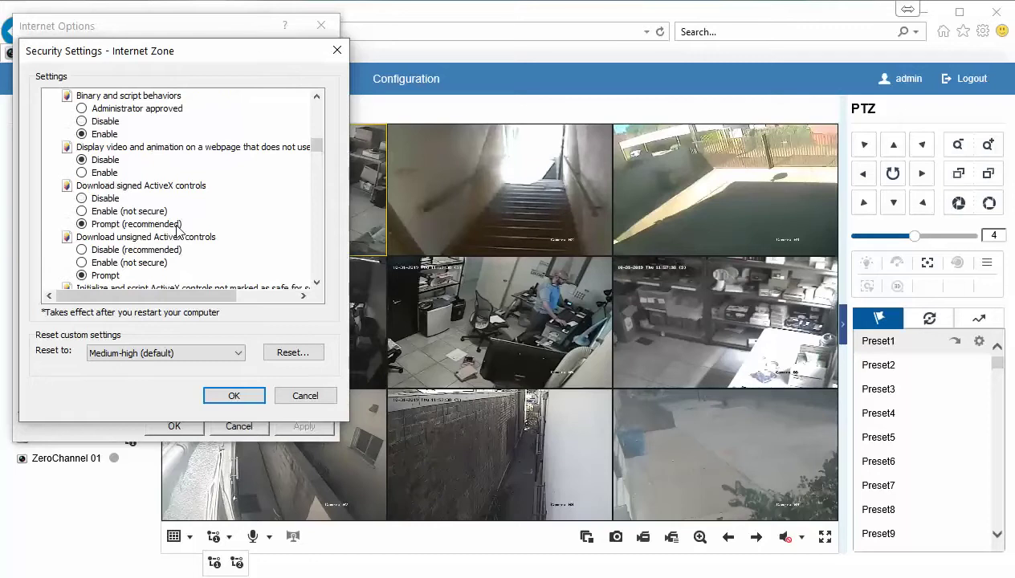
scroll(181, 245, down, 4)
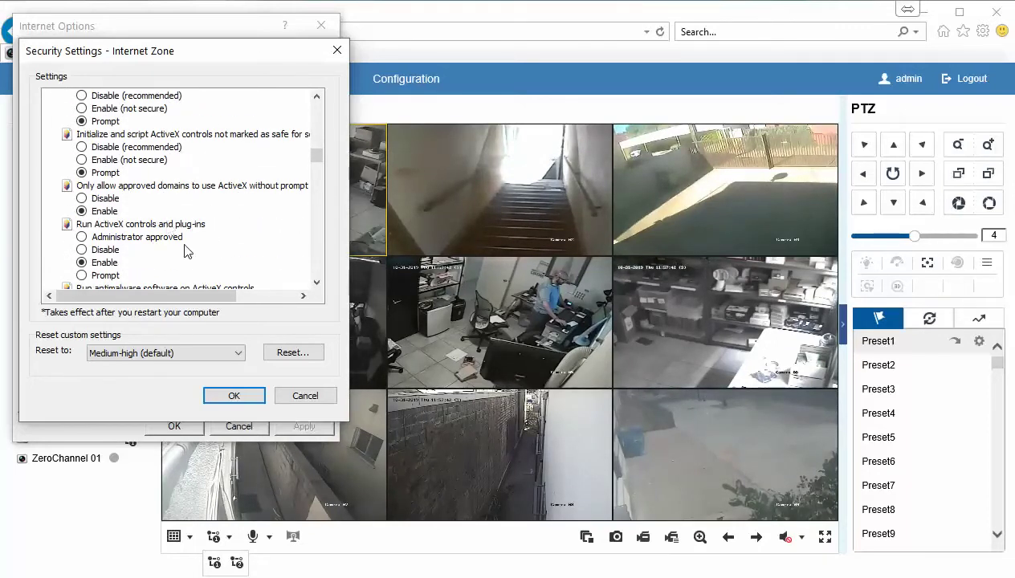
scroll(186, 249, down, 1)
scroll(186, 250, down, 1)
scroll(197, 249, down, 1)
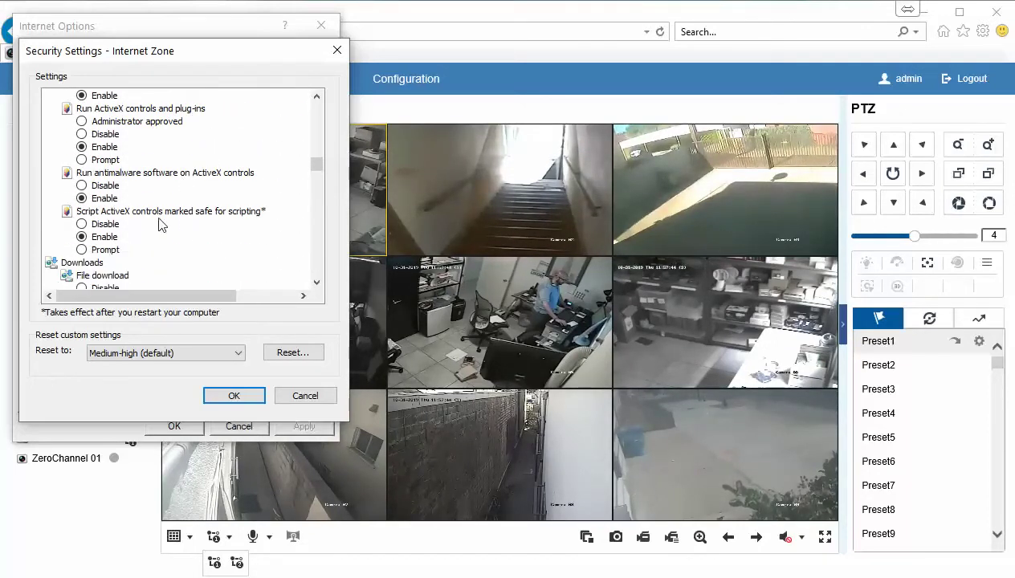
click(234, 398)
click(175, 426)
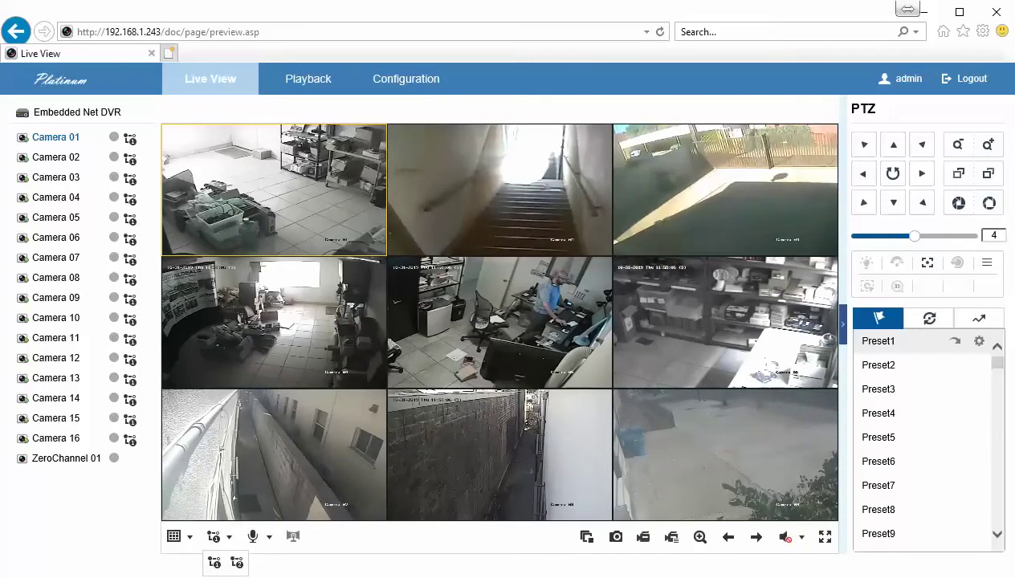
click(131, 139)
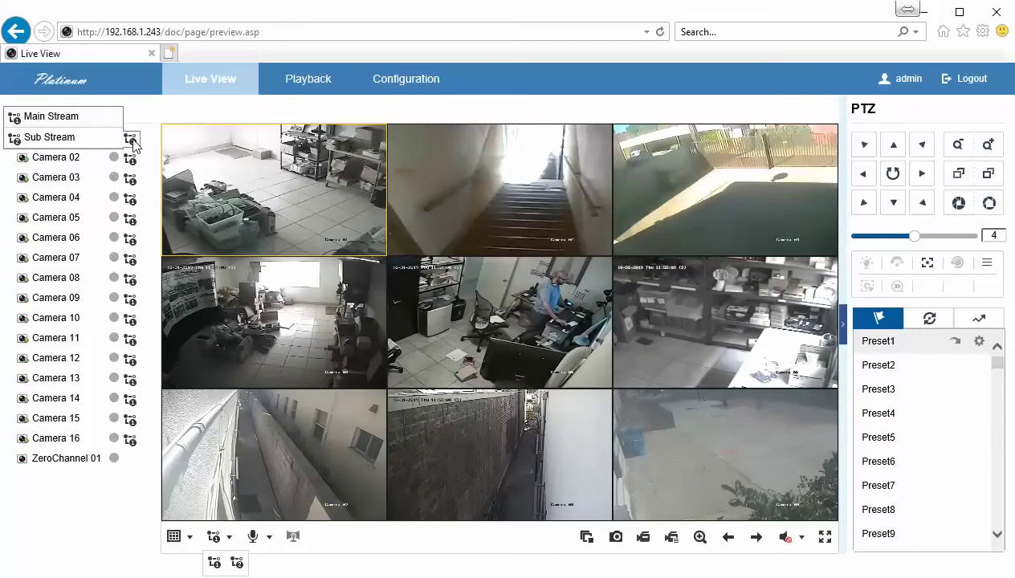